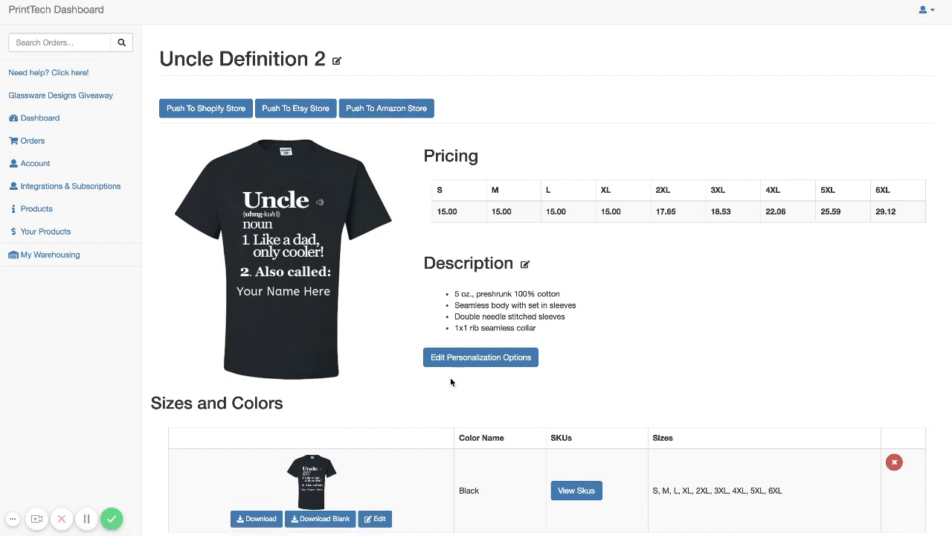
Review the personalization options set for the Uncle Definition 2 shirt and close them.
click(491, 357)
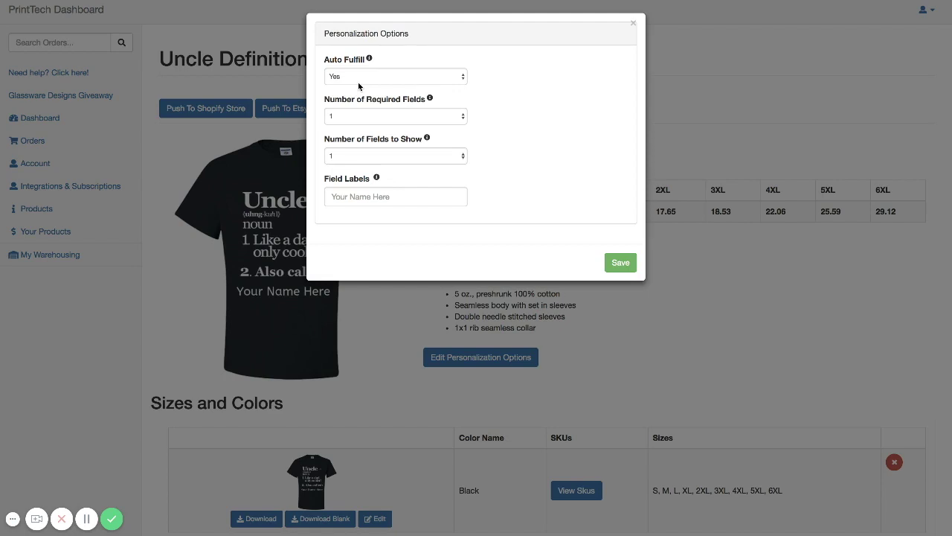
click(235, 62)
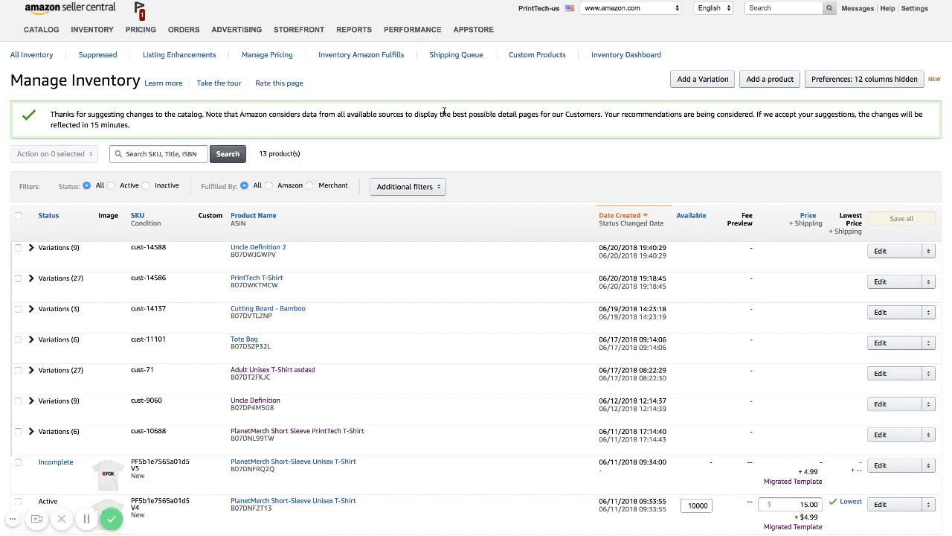
Switch to Amazon Seller Central and enable customization for the Uncle Definition 2 custom product listing.
click(534, 57)
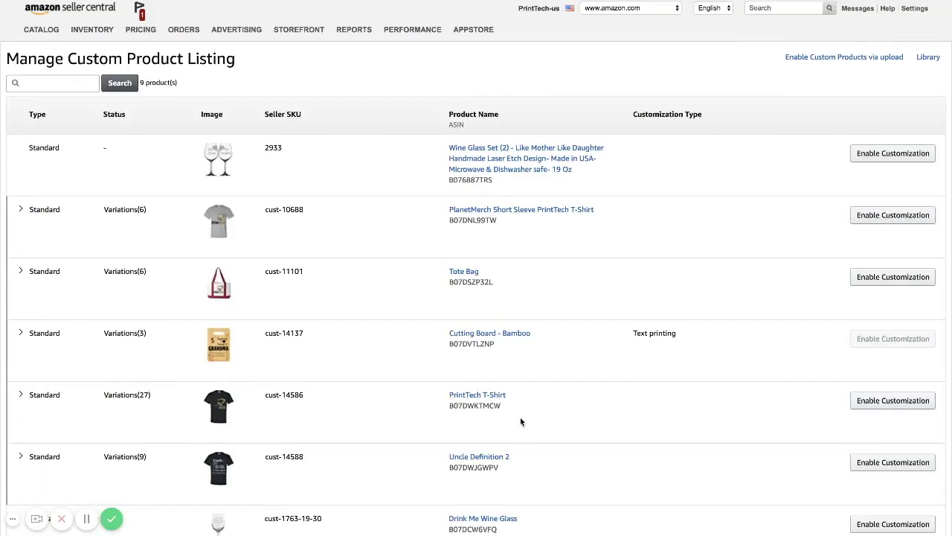
click(874, 465)
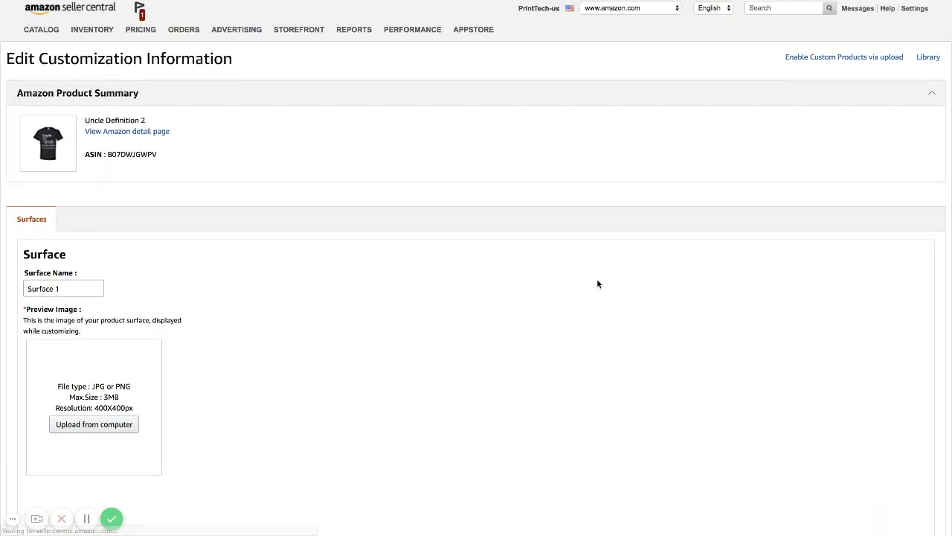
Download the blank shirt image from the PrintTech Dashboard and upload Uncle Definition 2-Black.png as the Amazon surface's preview image.
scroll(286, 189, down, 2)
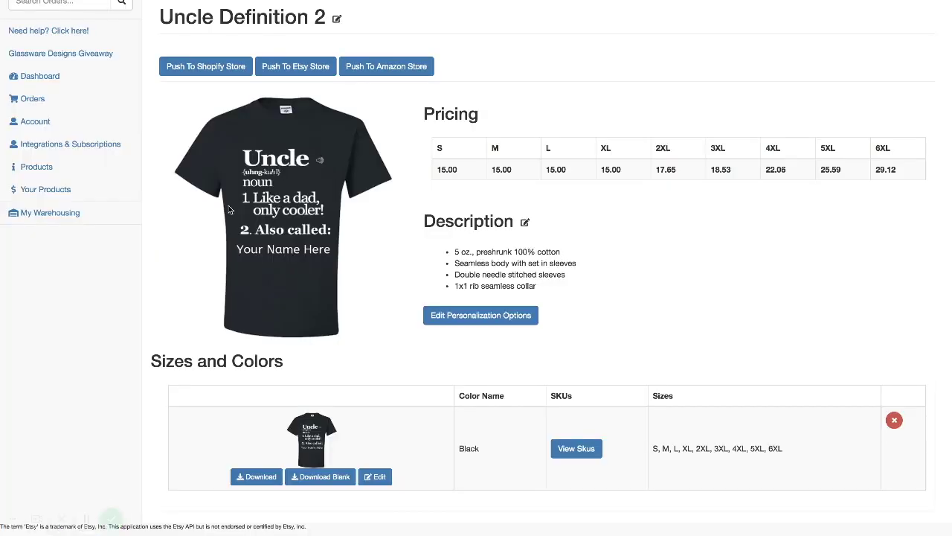
click(320, 476)
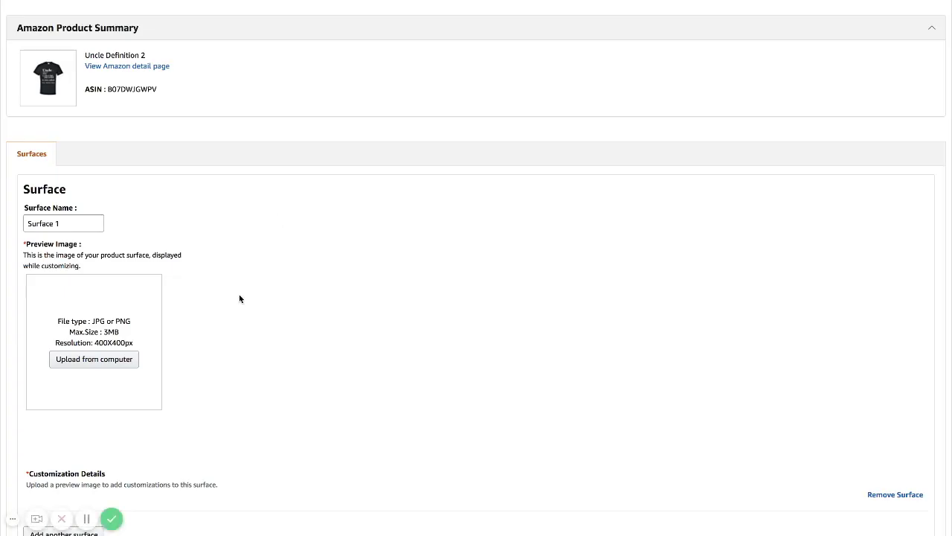
click(108, 361)
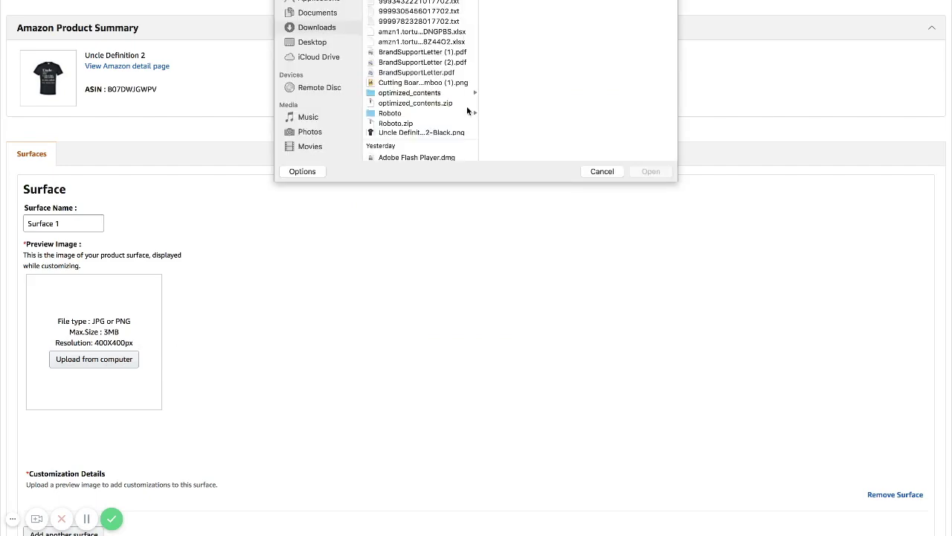
click(451, 134)
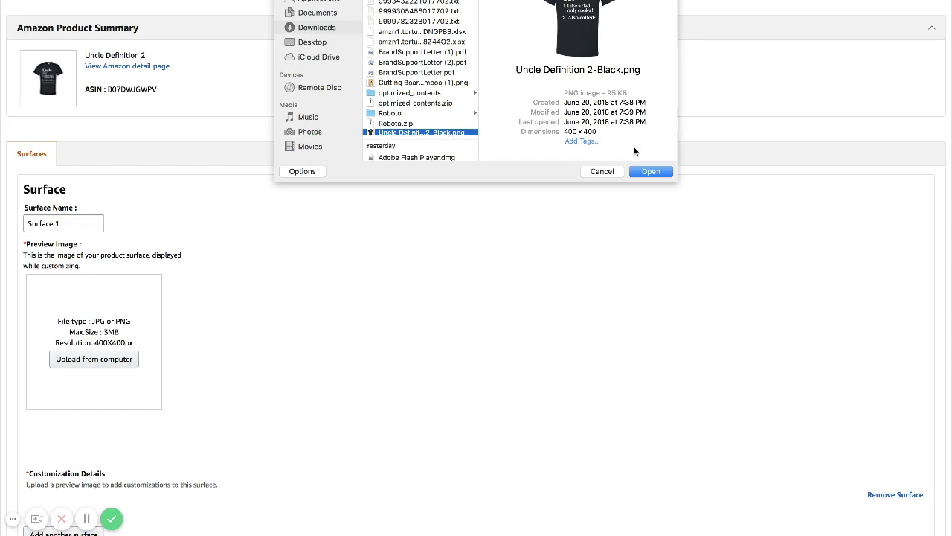
click(654, 174)
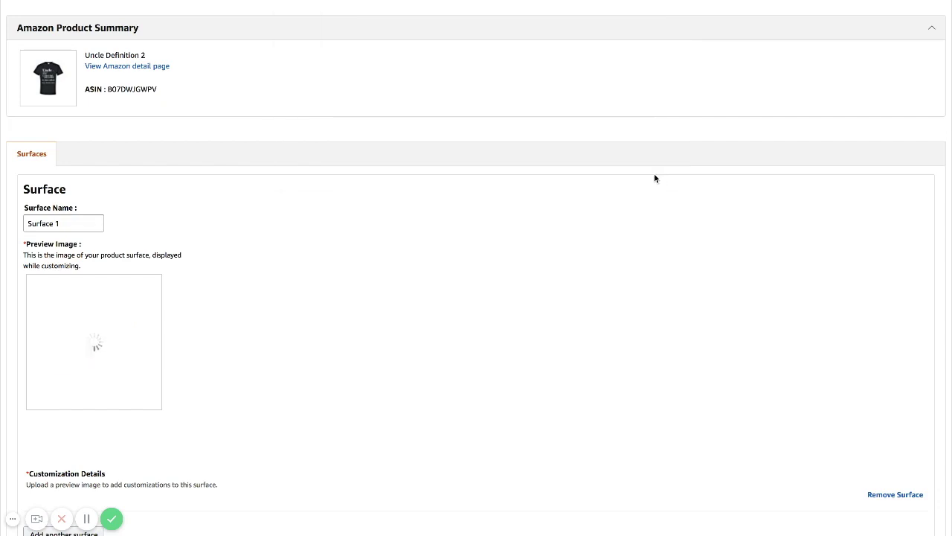
Add one text customization and draw its print area about 168 × 36 px at 116, 232, just below "Also called:".
scroll(386, 275, down, 3)
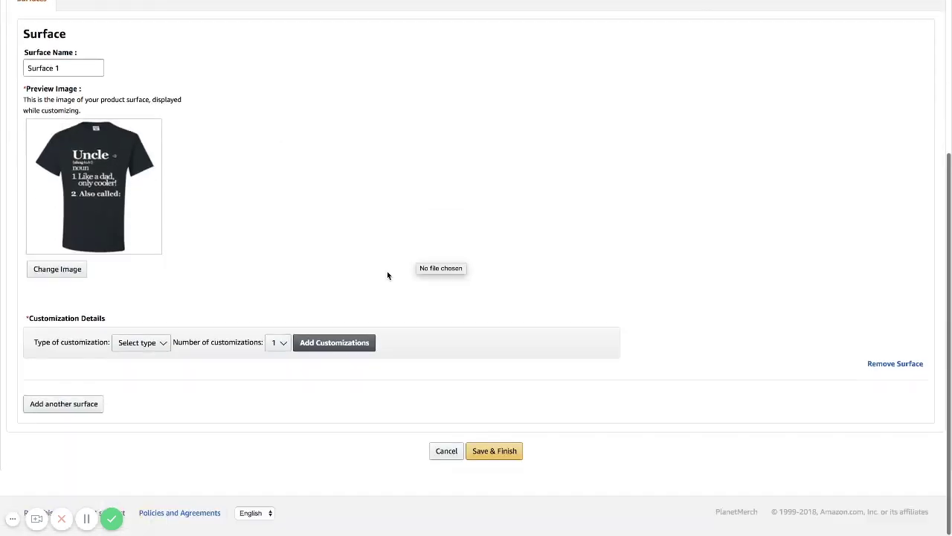
click(161, 343)
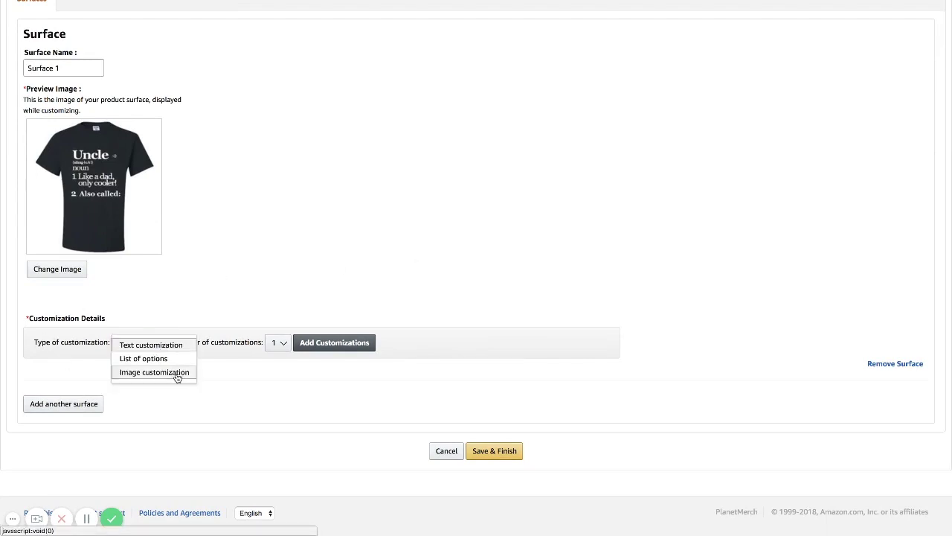
click(174, 347)
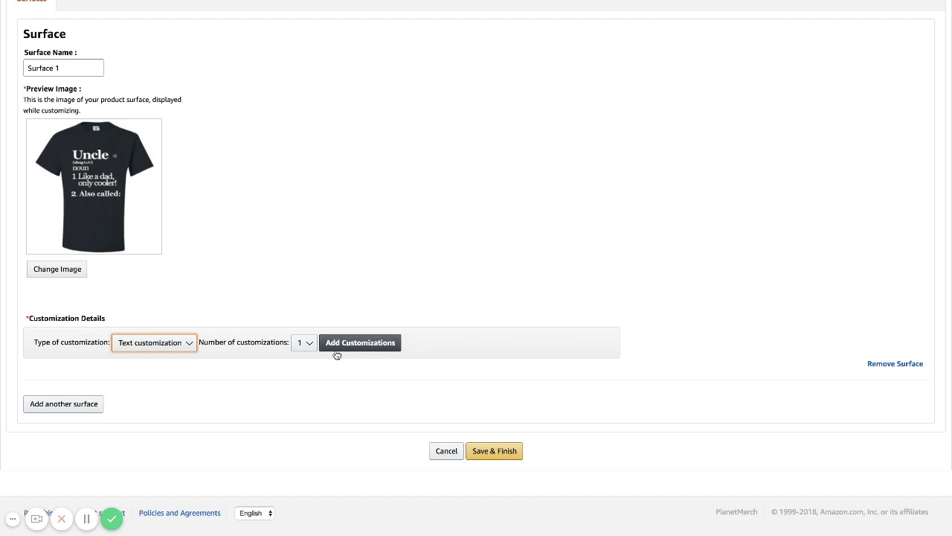
click(311, 344)
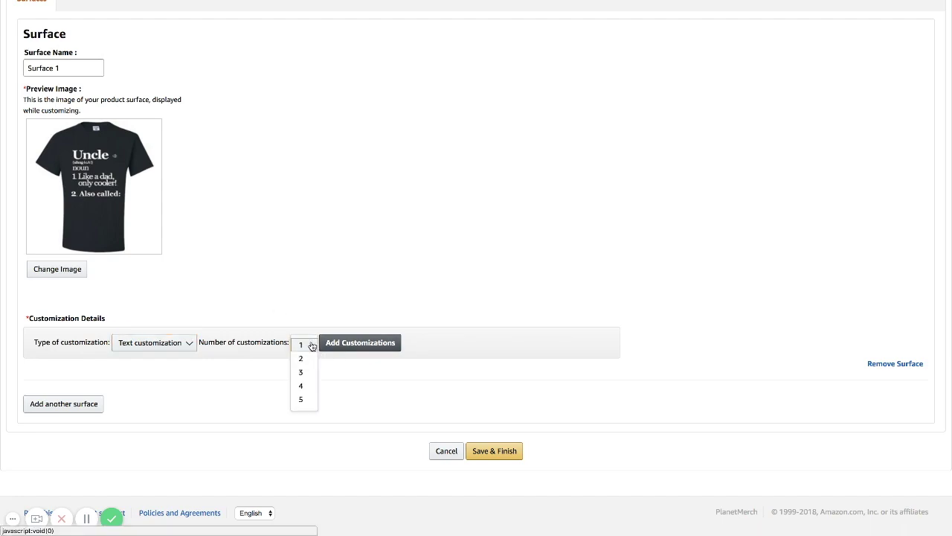
click(365, 377)
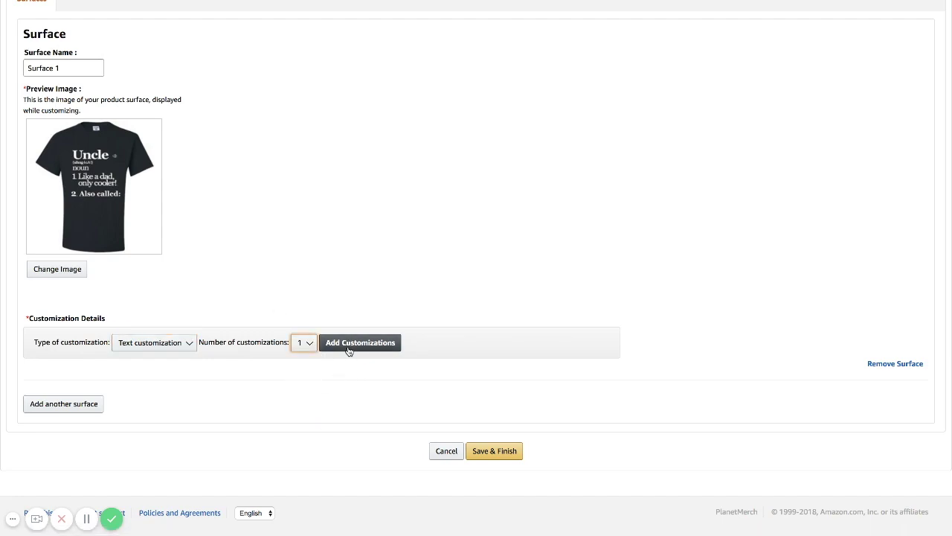
click(351, 344)
scroll(384, 407, down, 3)
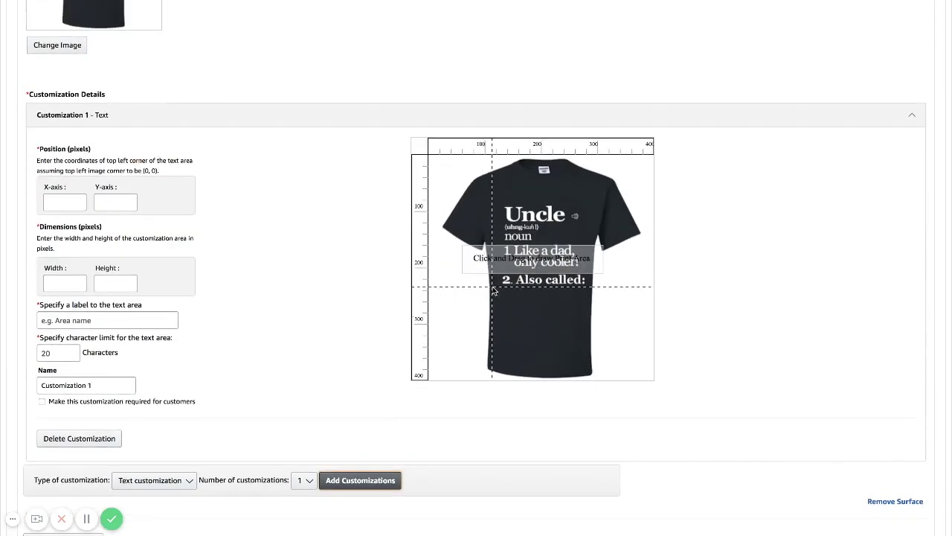
drag(494, 287, 590, 306)
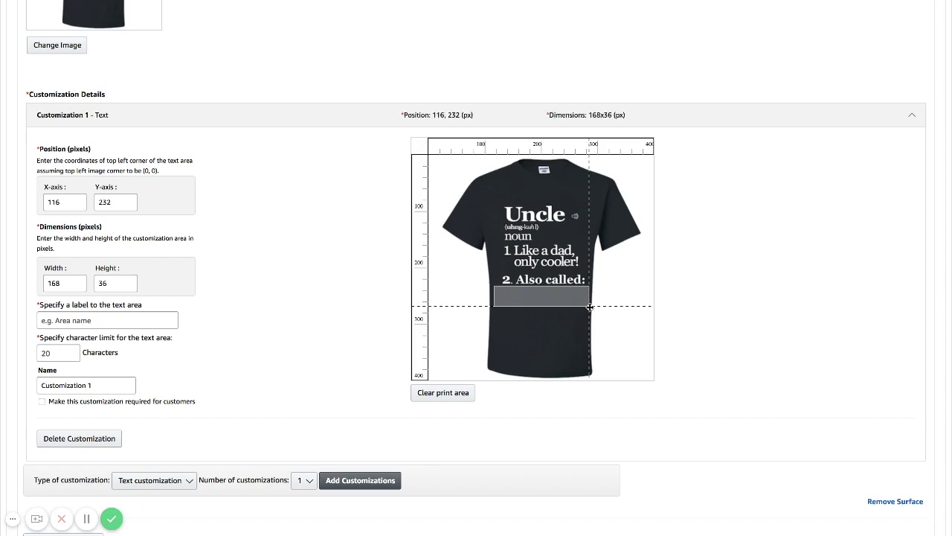
Label the text area "Enter Name Hear" and make the customization required for customers.
click(126, 321)
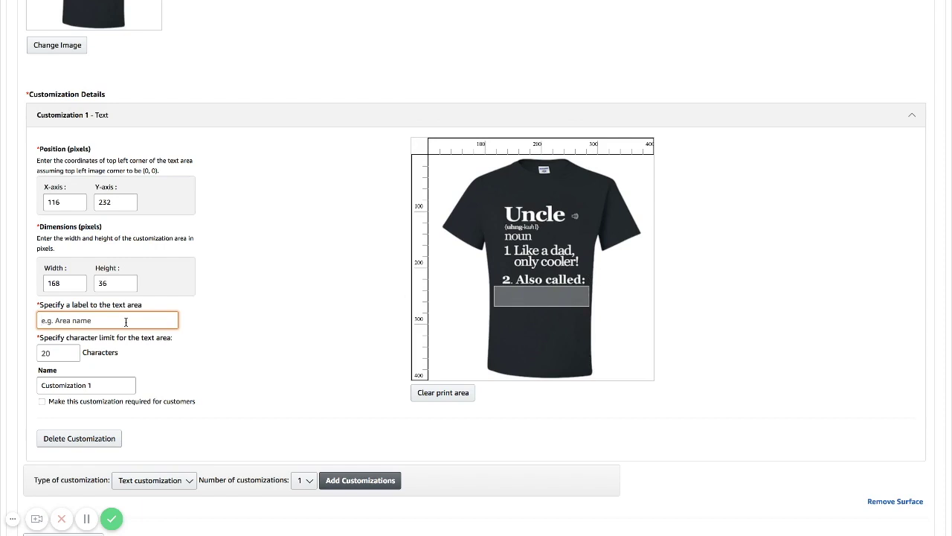
text(Enter Name Hear)
key(Tab)
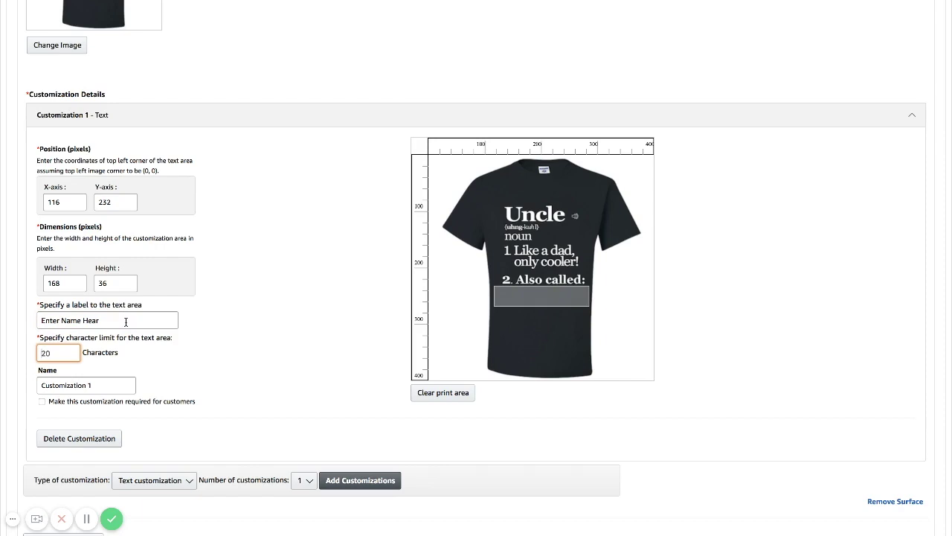
key(Tab)
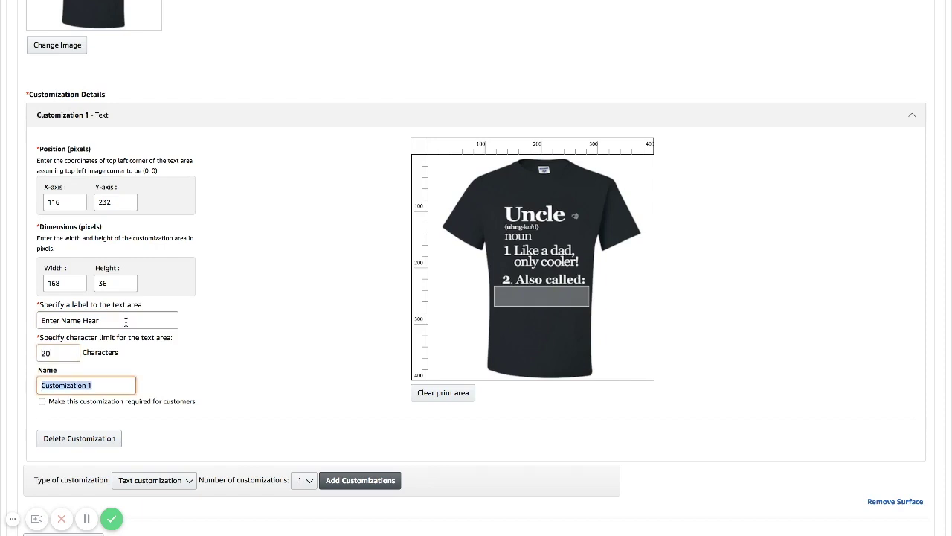
click(109, 404)
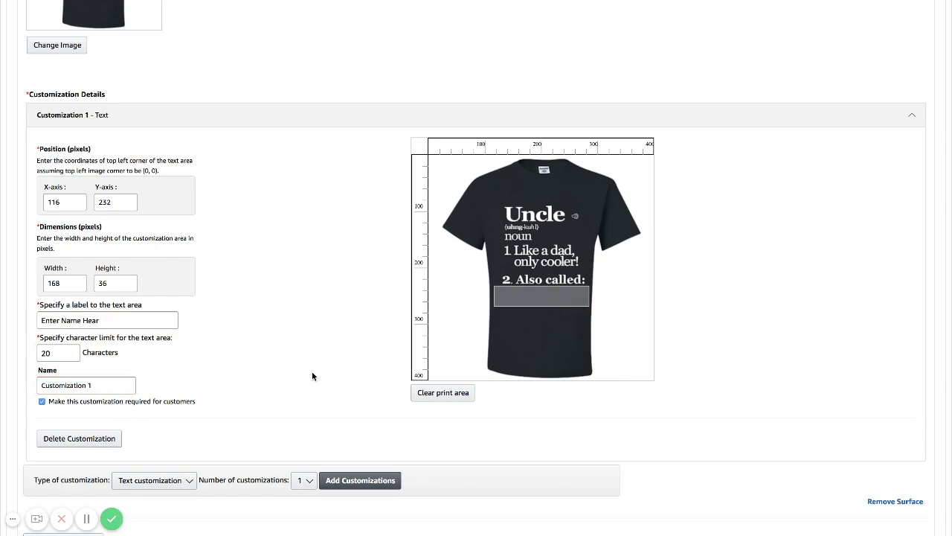
scroll(597, 444, down, 2)
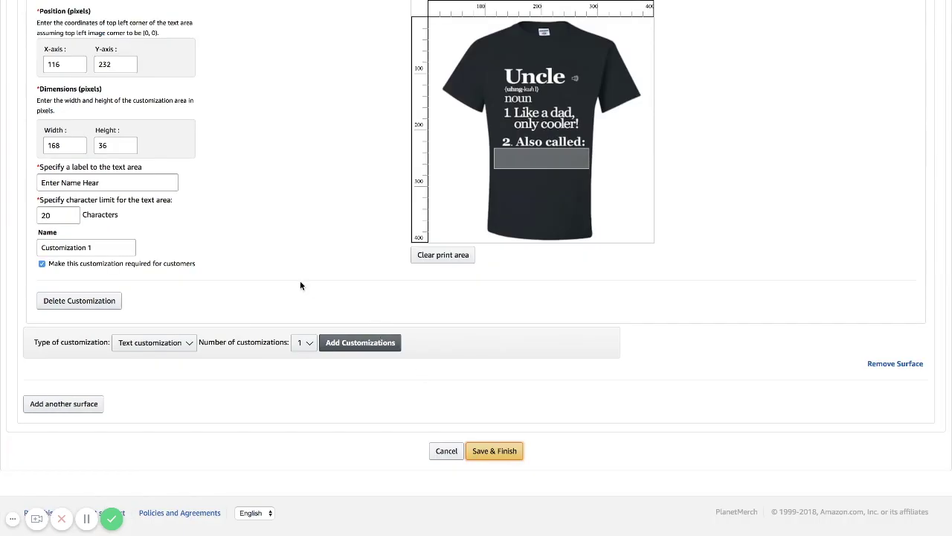
Set the Verdana font to active and select it in the list of fonts offered to customers.
scroll(299, 281, up, 6)
scroll(300, 280, up, 1)
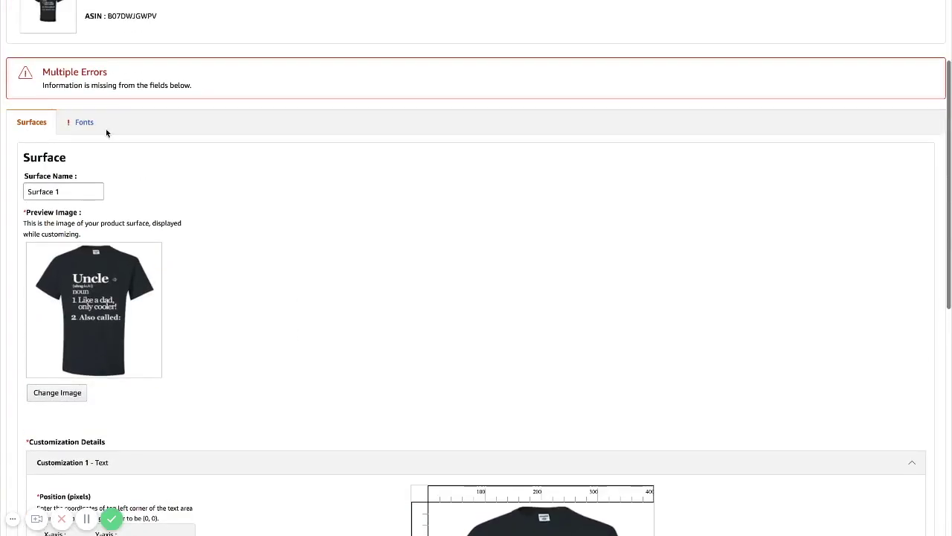
click(85, 124)
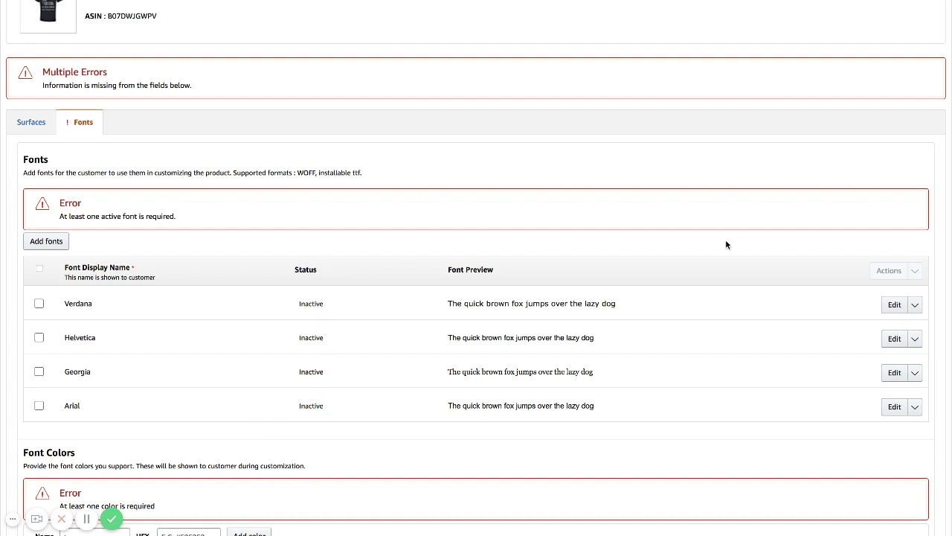
click(895, 305)
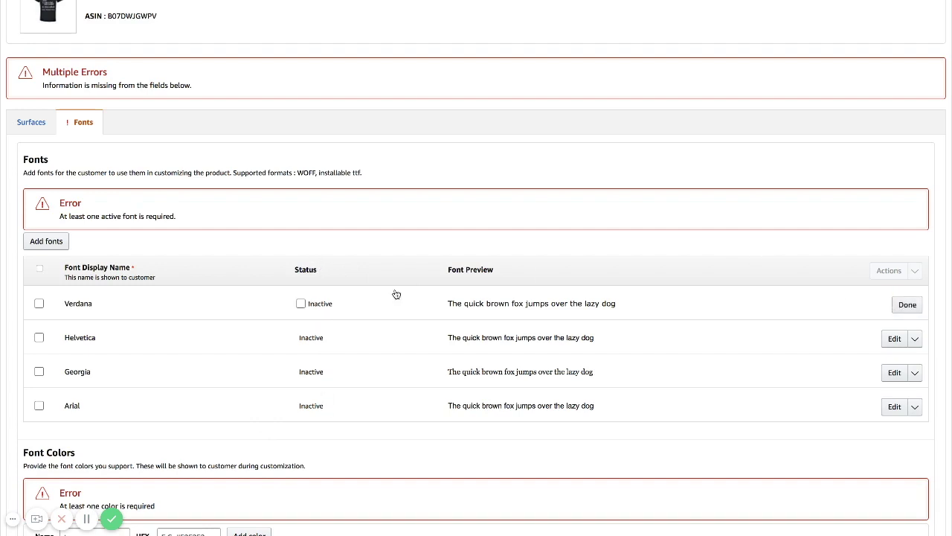
click(300, 303)
click(906, 305)
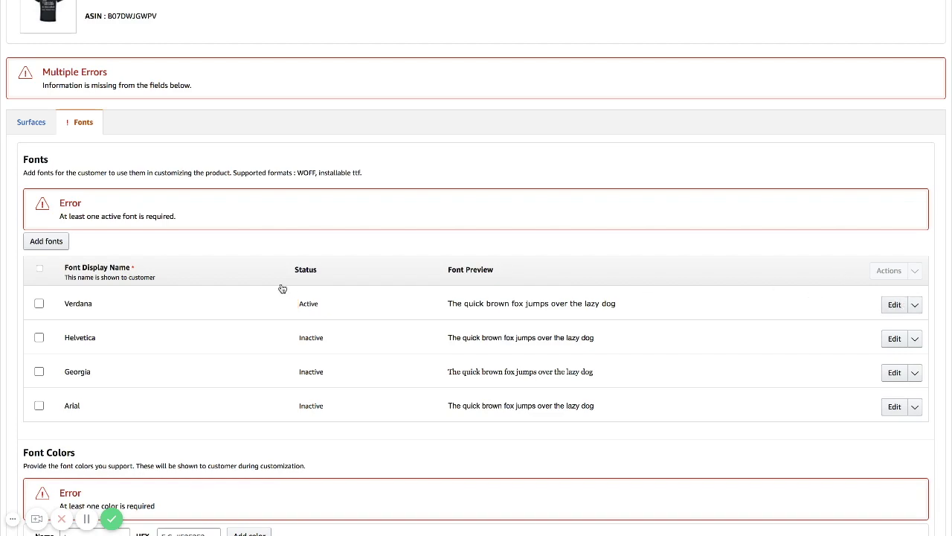
click(38, 304)
scroll(382, 292, down, 2)
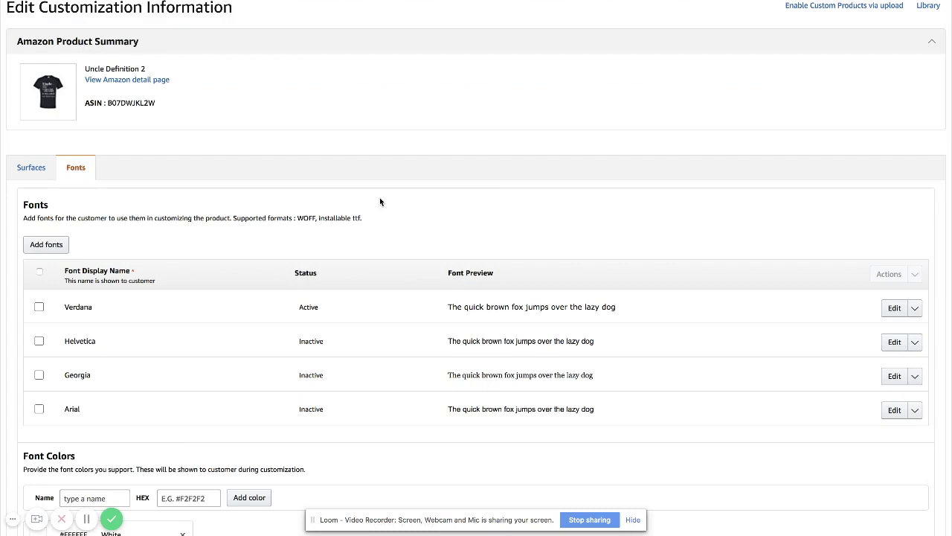
Switch to Google Fonts and view the selected ABeeZee font family.
click(632, 521)
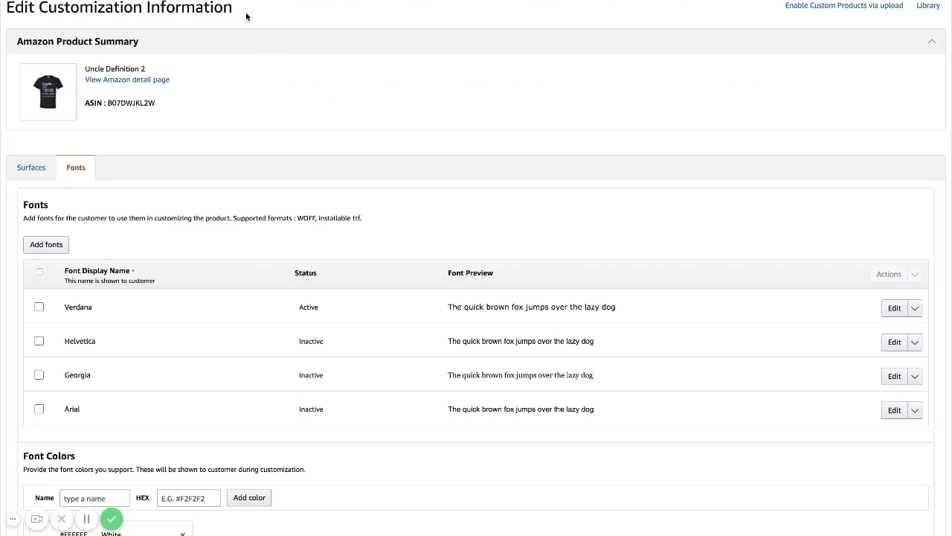
key(ctrl+Tab)
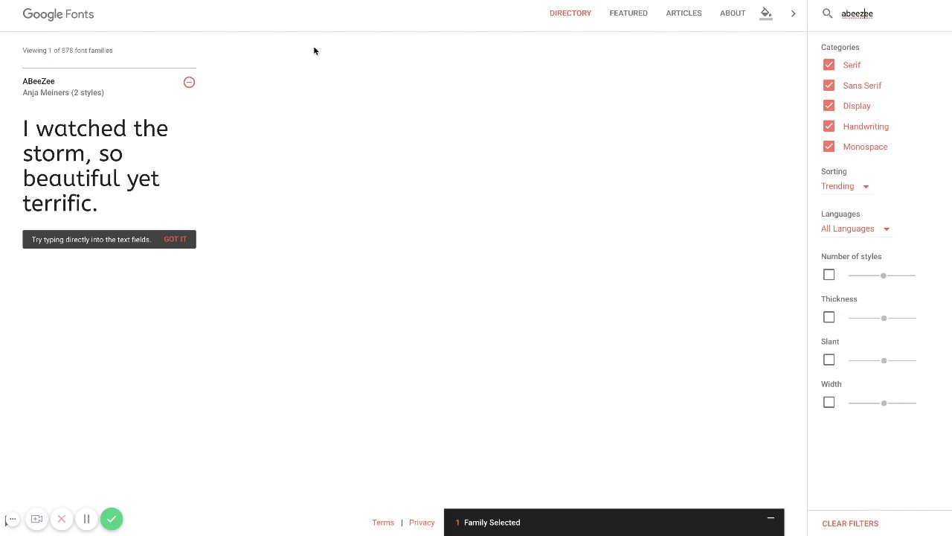
click(599, 523)
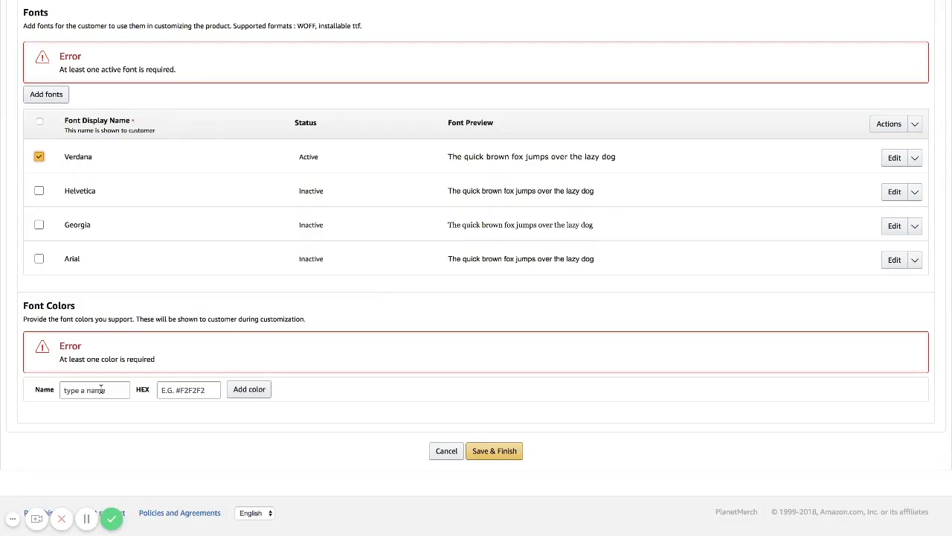
Add the font color White with hex #FFFFFF in Seller Central, and save and finish the product's customization.
click(102, 387)
text(White)
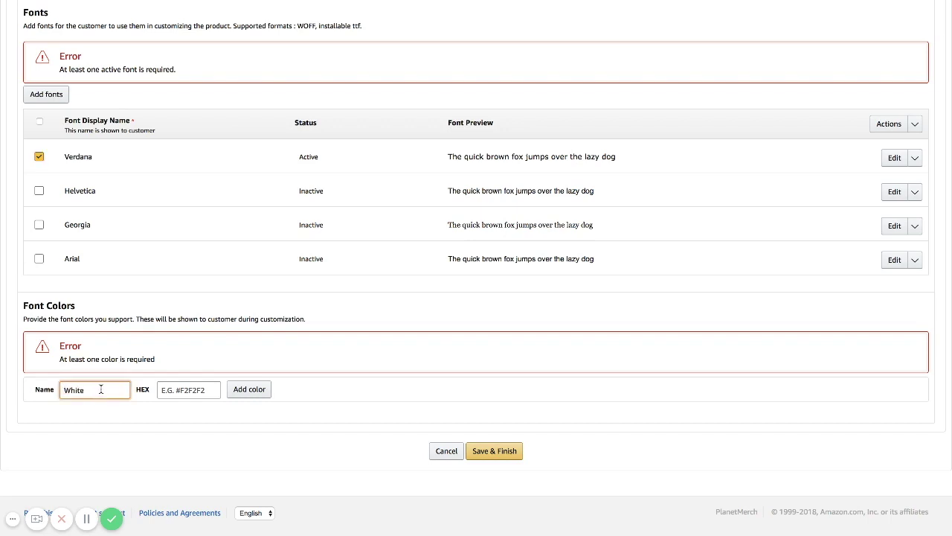
key(Tab)
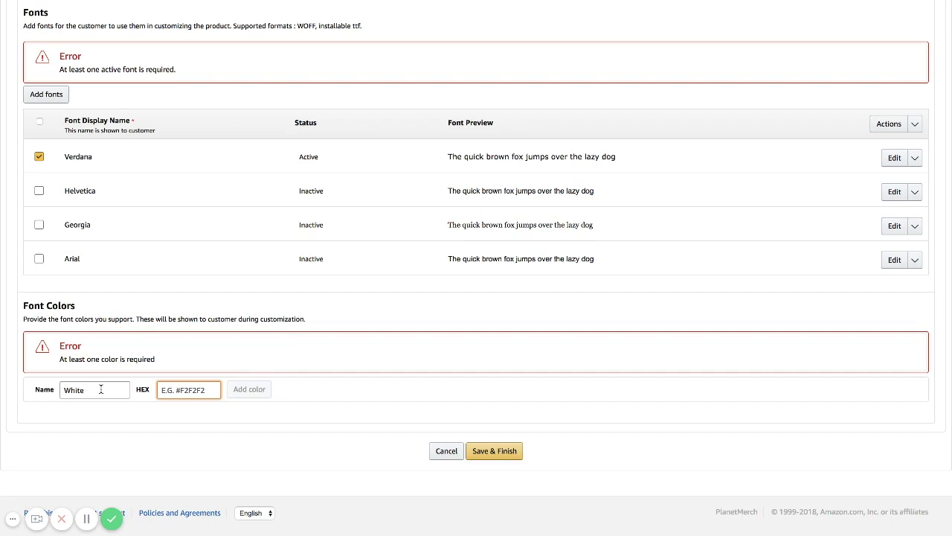
text(#)
text(FFFFFF)
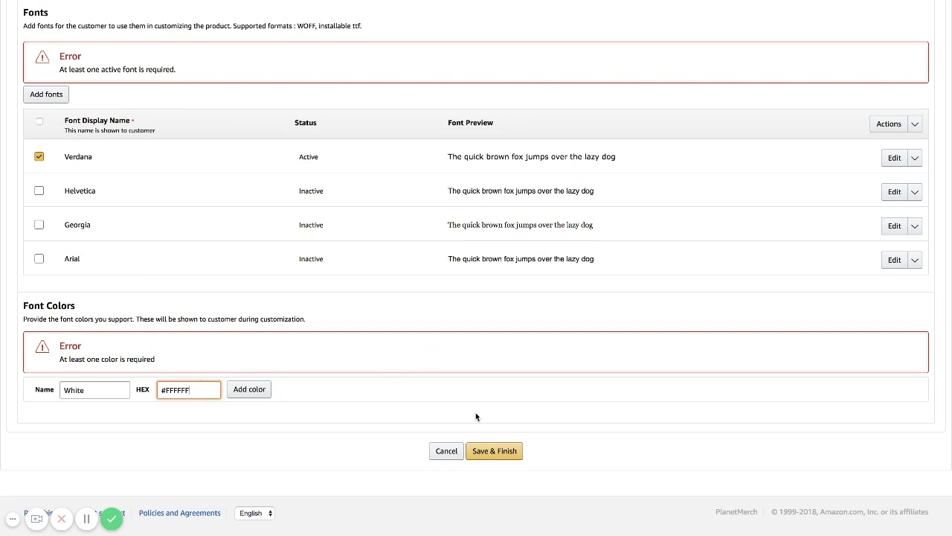
click(250, 392)
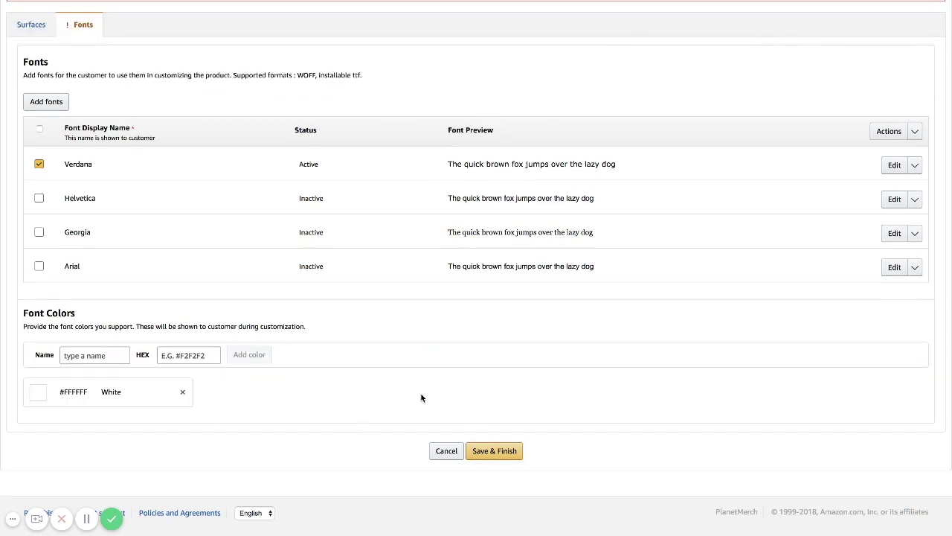
click(490, 451)
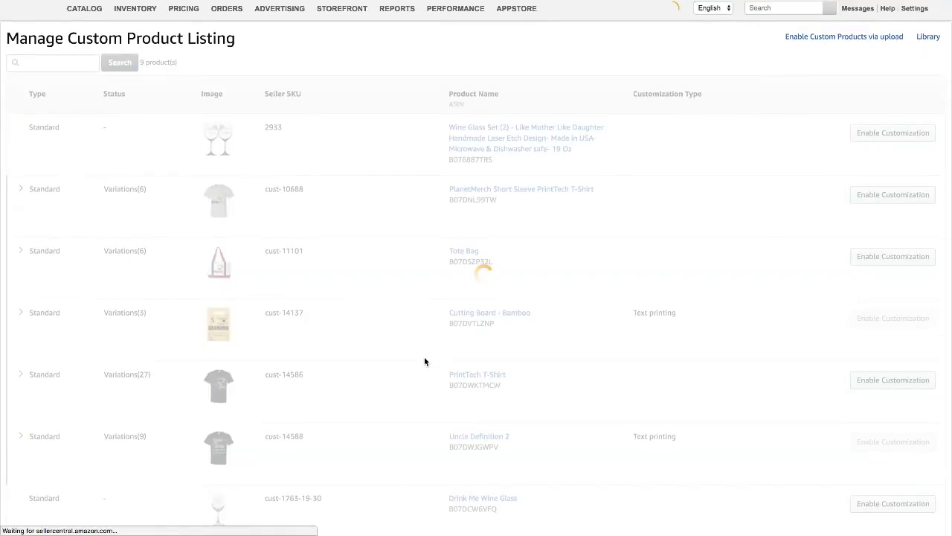
scroll(425, 361, down, 2)
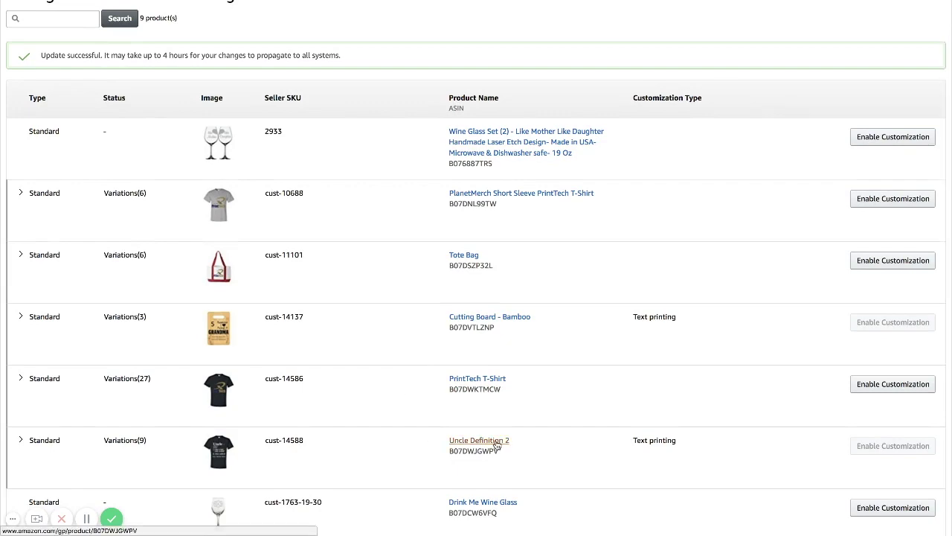
Open the Uncle Definition 2 listing on Amazon and preview its customization with a first name in the Enter Name Hear field.
click(496, 444)
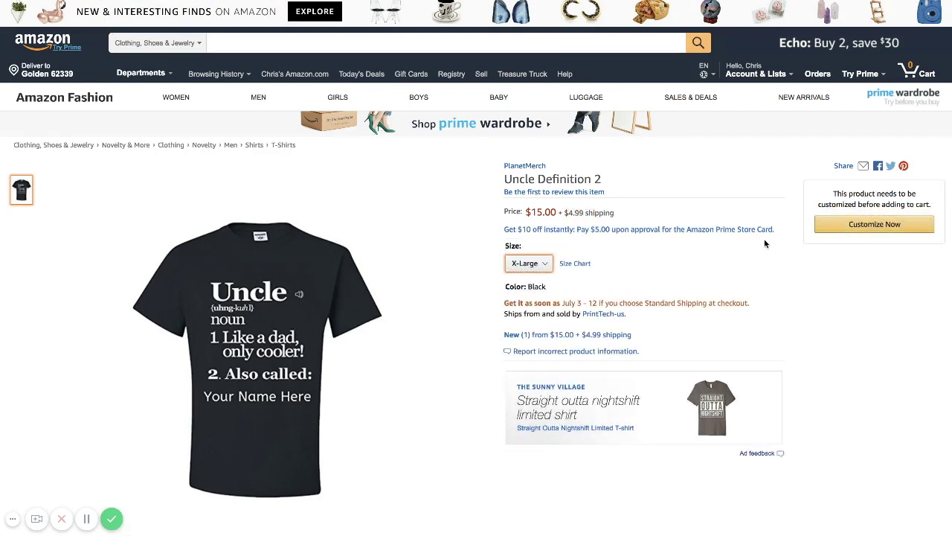
click(861, 229)
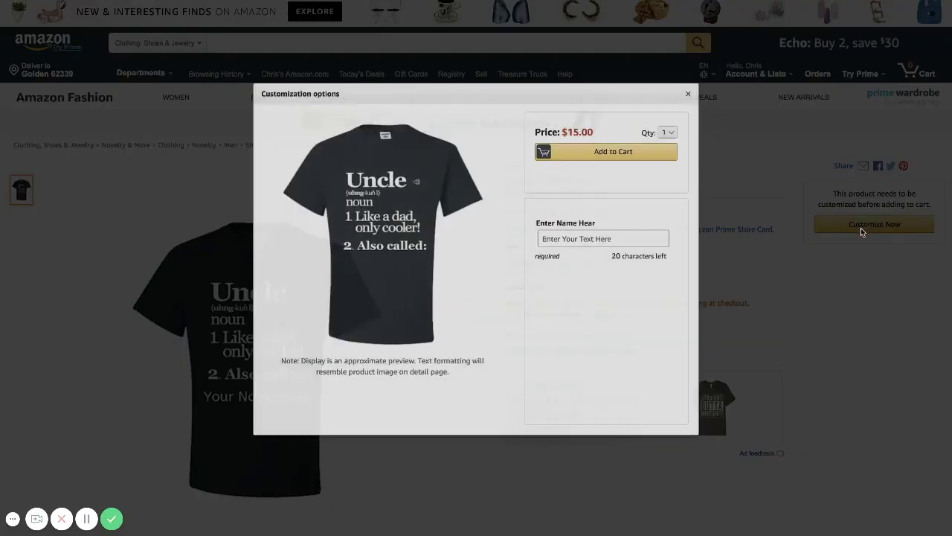
click(579, 239)
text(Chr)
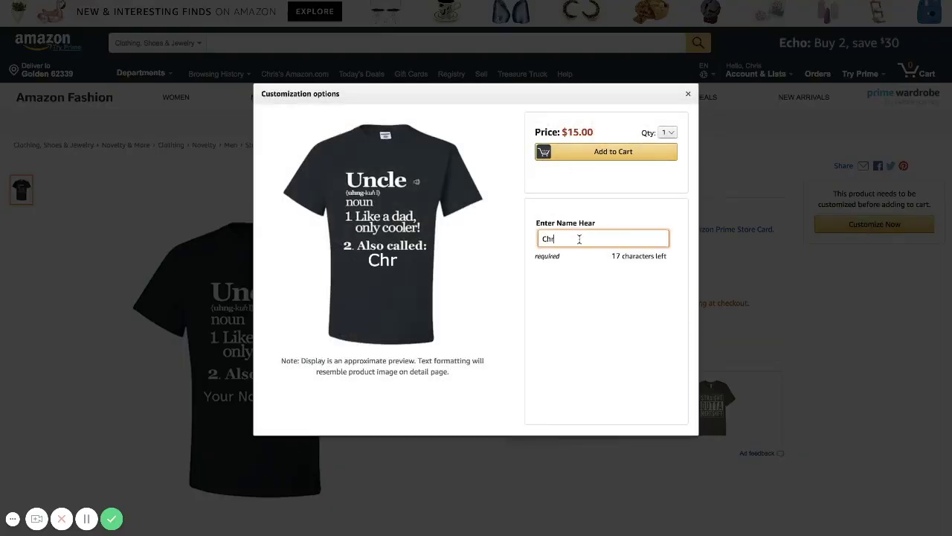
text(is)
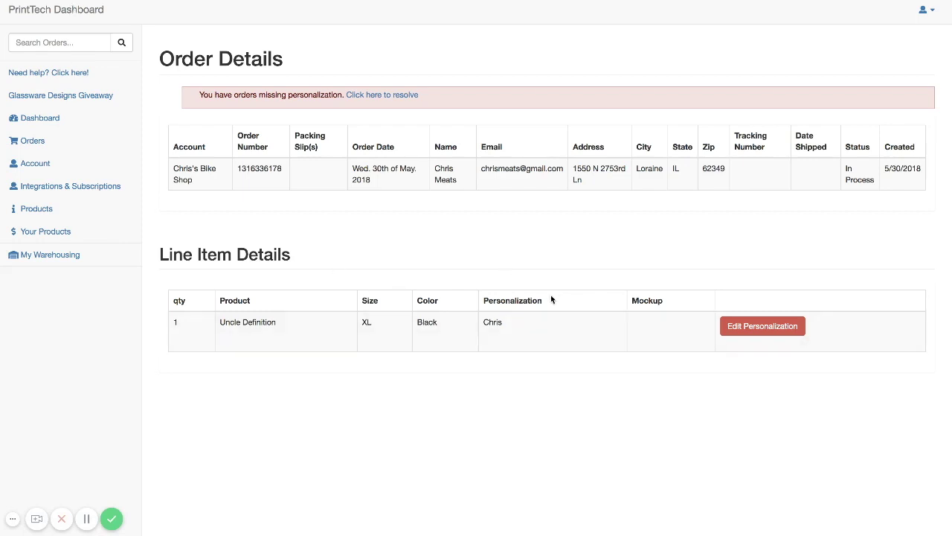
In the PrintTech Dashboard order, copy the line item's personalization name into Field 1 of the Uncle Definition shirt and generate a new image.
double_click(494, 324)
key(ctrl+c)
click(743, 326)
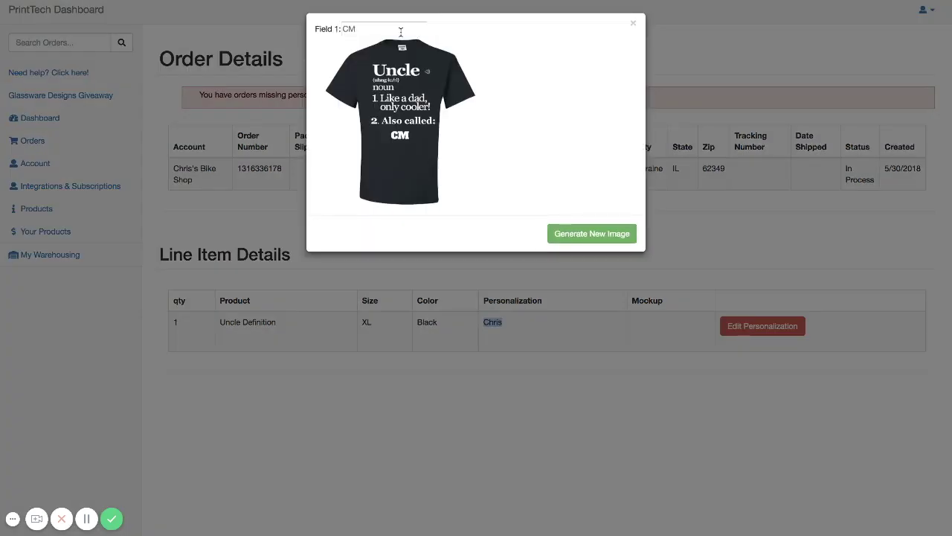
double_click(400, 32)
key(ctrl+v)
click(573, 110)
click(590, 234)
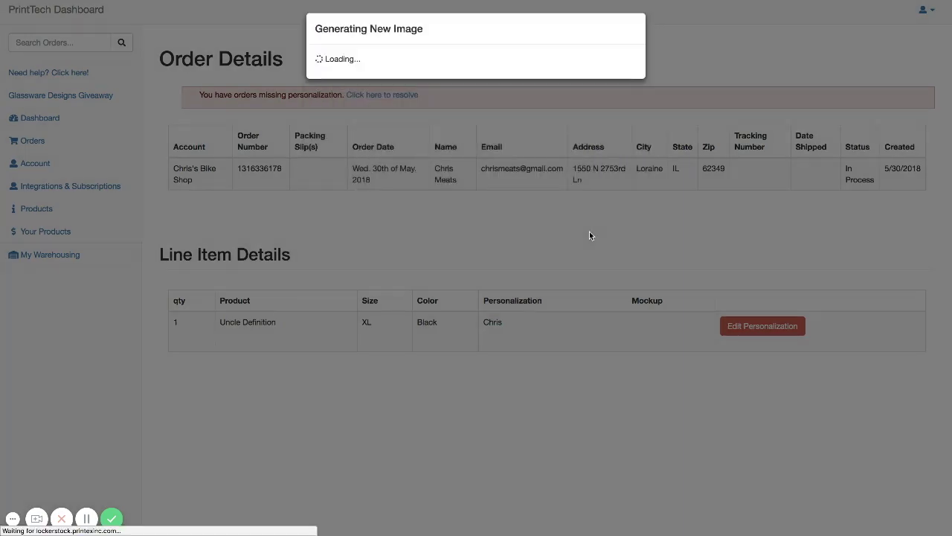